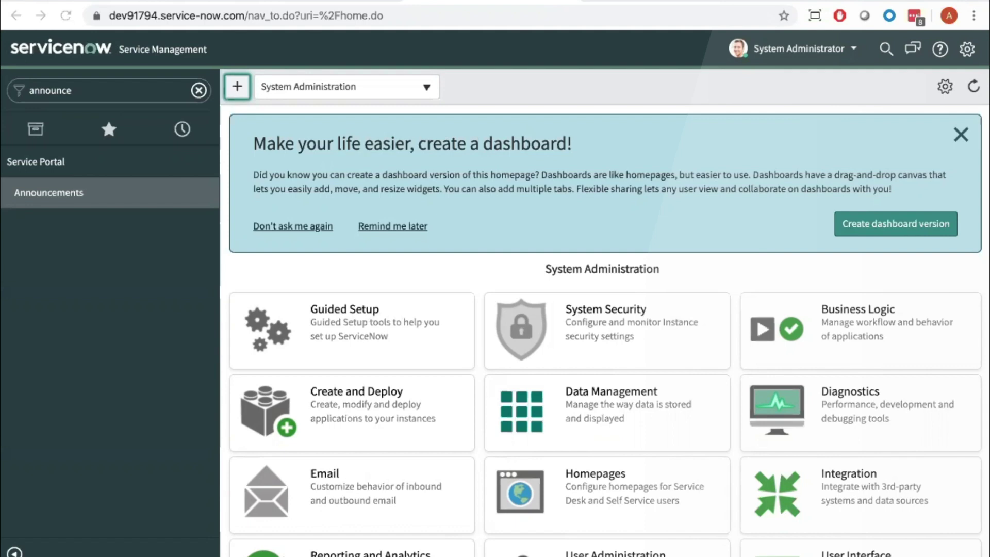
Step: Filter the navigator for 'announc' and open Service Portal > Announcements
click(199, 90)
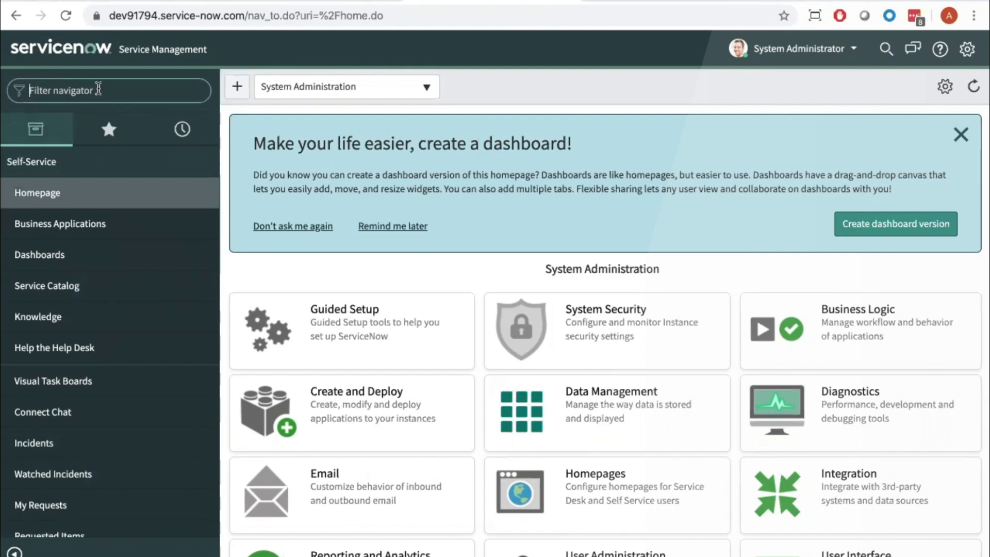
text(announc)
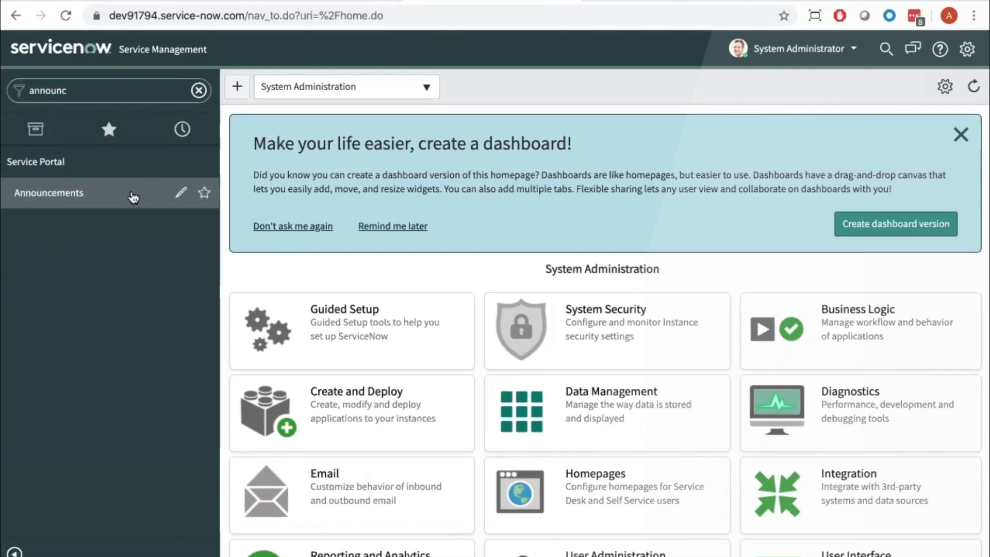
click(133, 194)
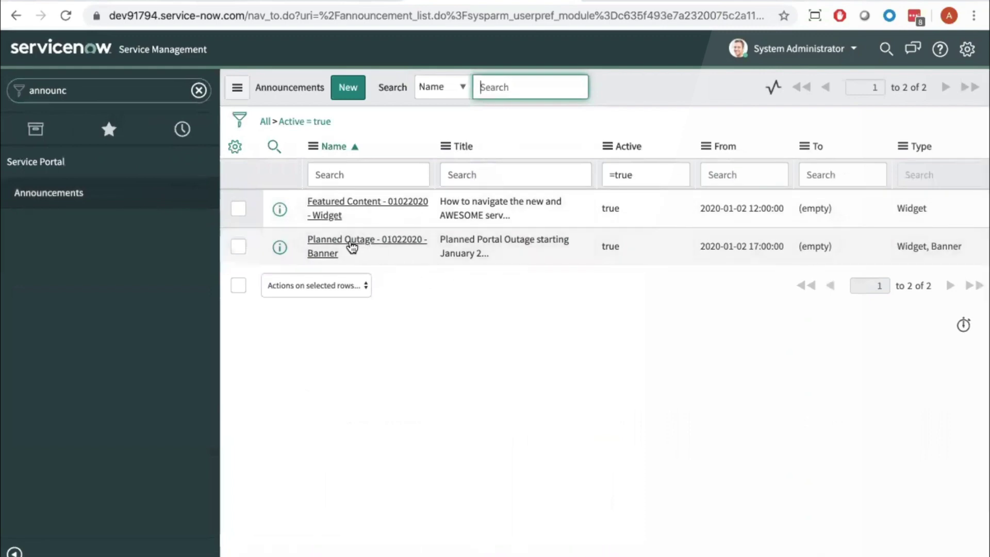
Step: Open the 'Featured Content - 01022020 - Widget' announcement and keep it not dismissible
click(356, 203)
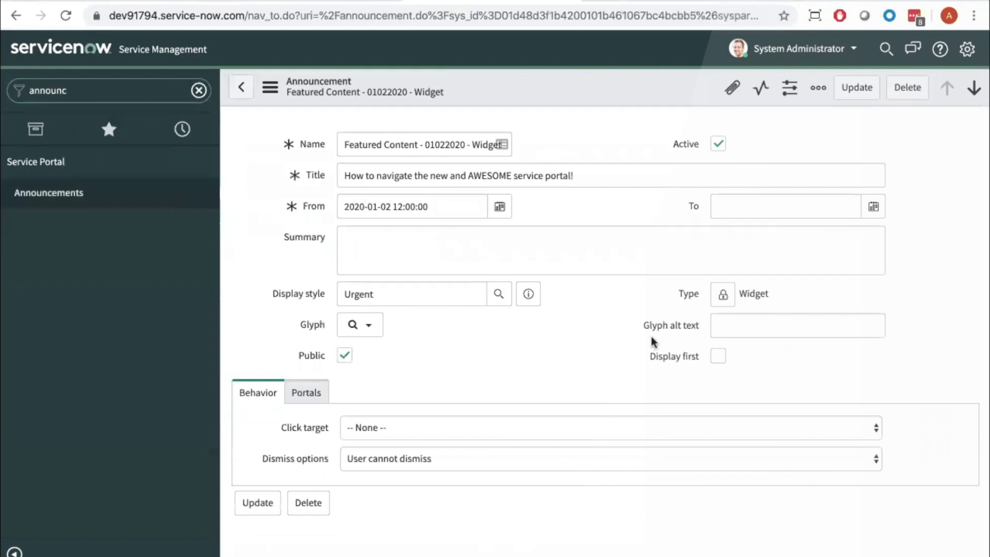
click(478, 458)
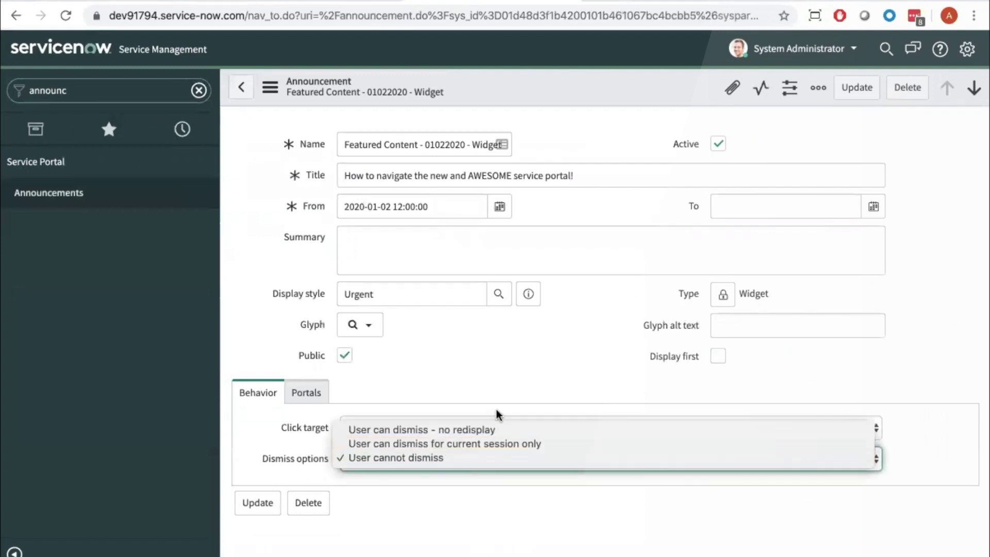
click(523, 388)
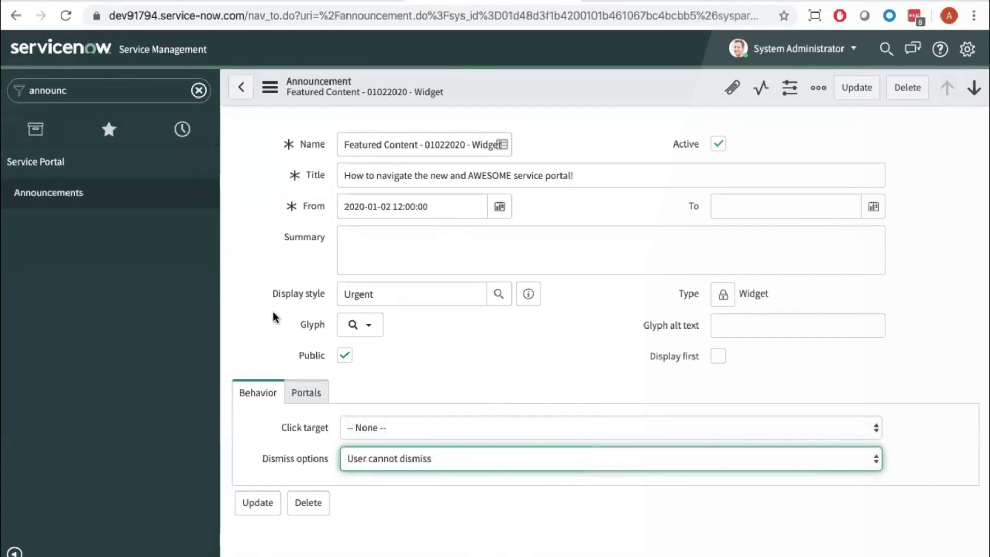
Step: Bring up the list of available announcement styles for the Display style field
drag(275, 297, 321, 291)
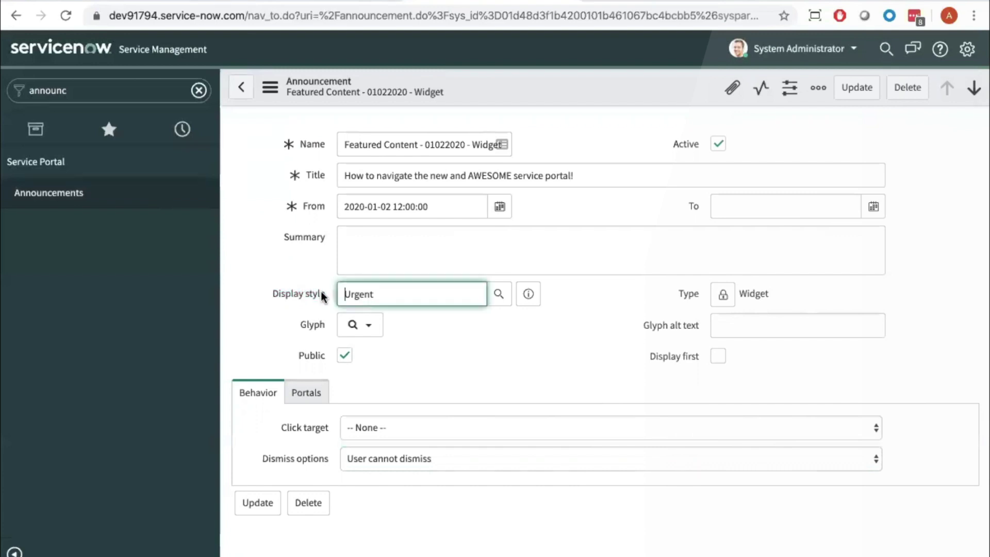
click(242, 124)
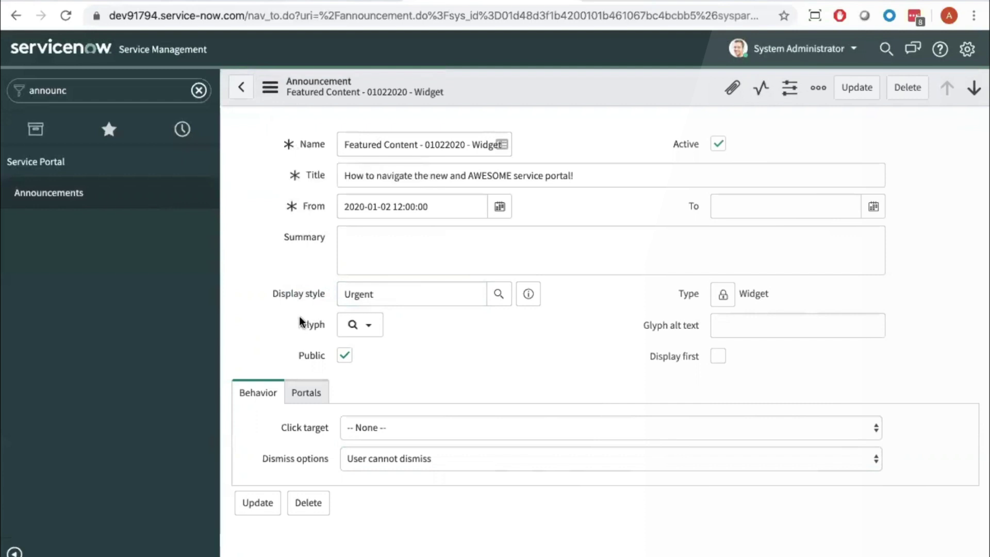
click(498, 294)
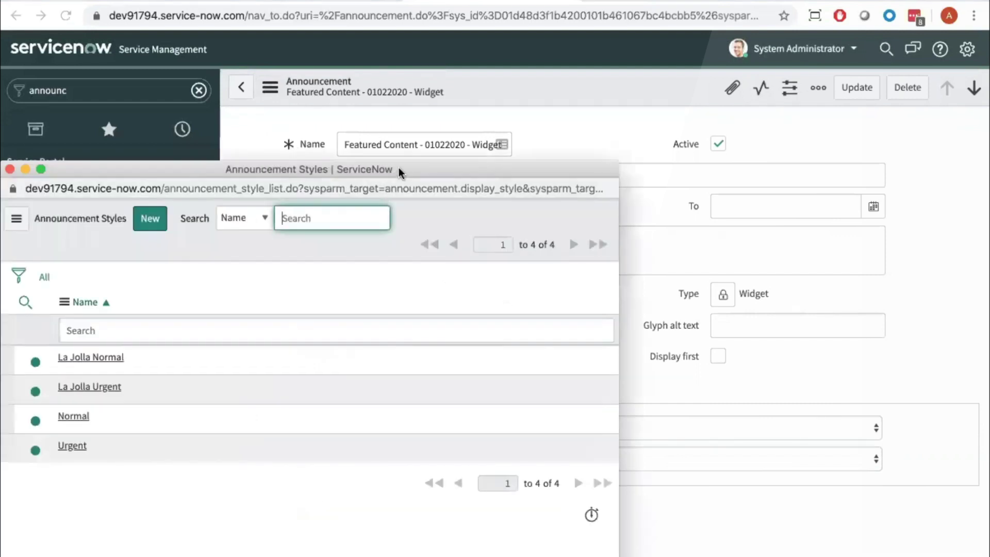
Step: Start a new record from the Announcement Styles lookup
drag(399, 167, 481, 42)
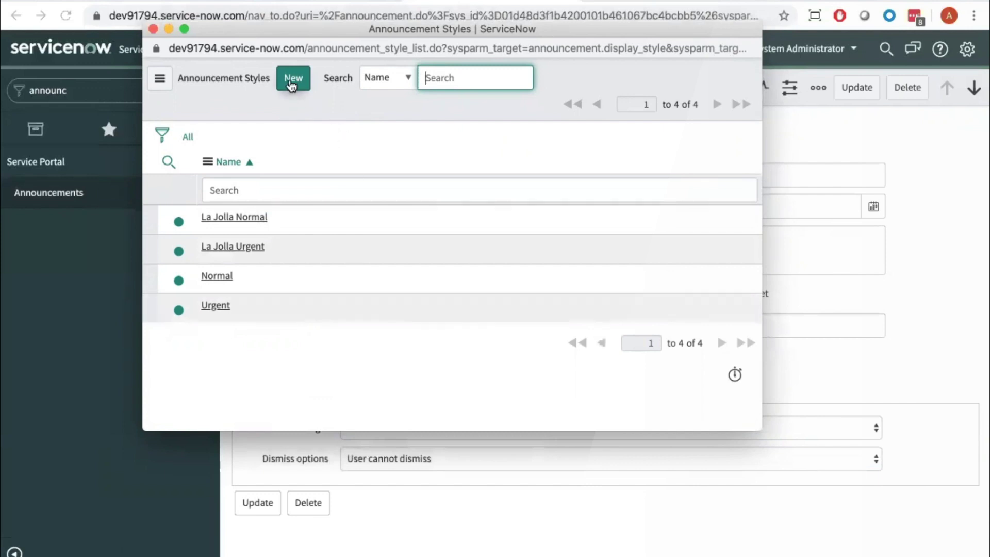
click(292, 83)
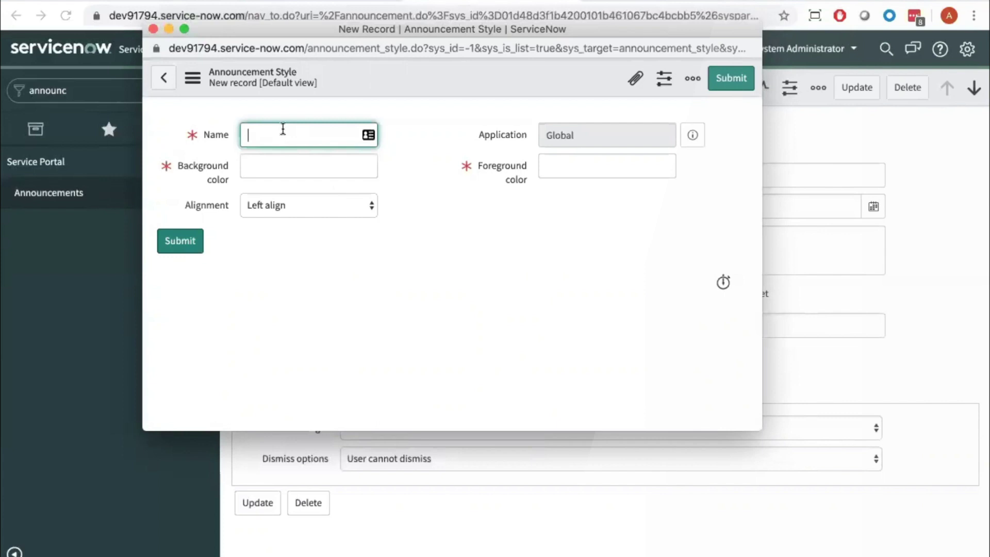
Step: Enter 'Dark Branded Style' as the new style's name
text(Dark Branded Style)
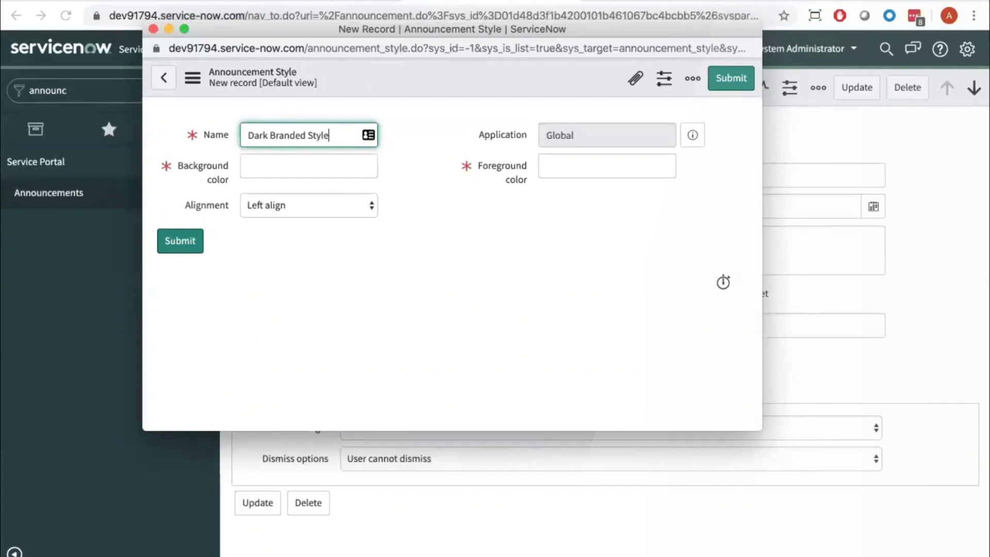
click(346, 167)
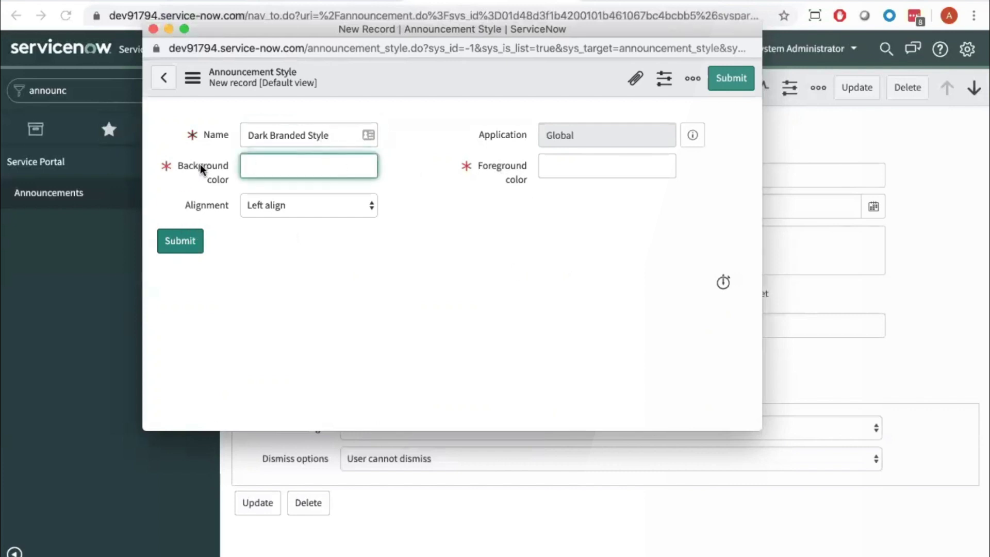
mouse_move(200, 164)
Step: Enter #000000 in the Background color field
text(#000000)
drag(254, 167, 246, 168)
drag(288, 166, 253, 168)
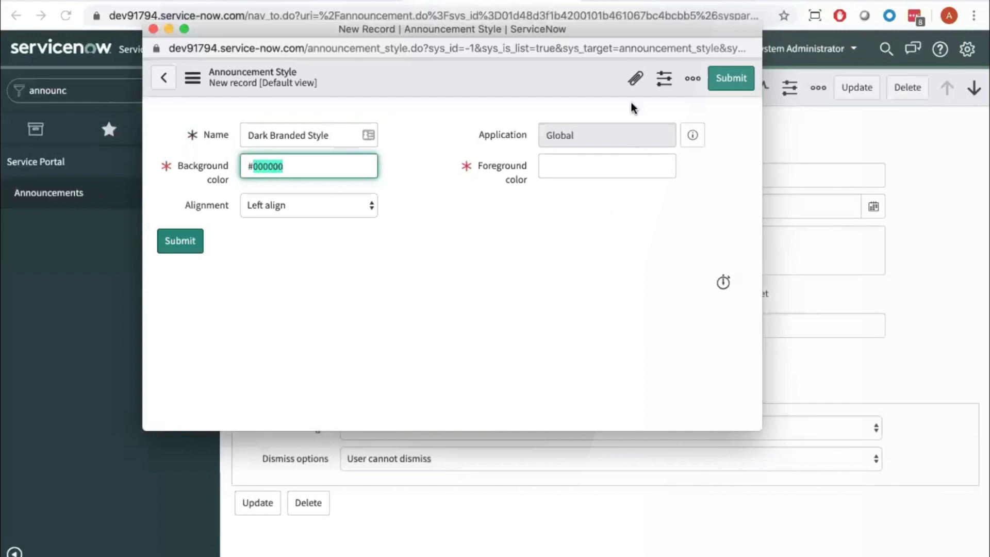
drag(704, 22, 706, 29)
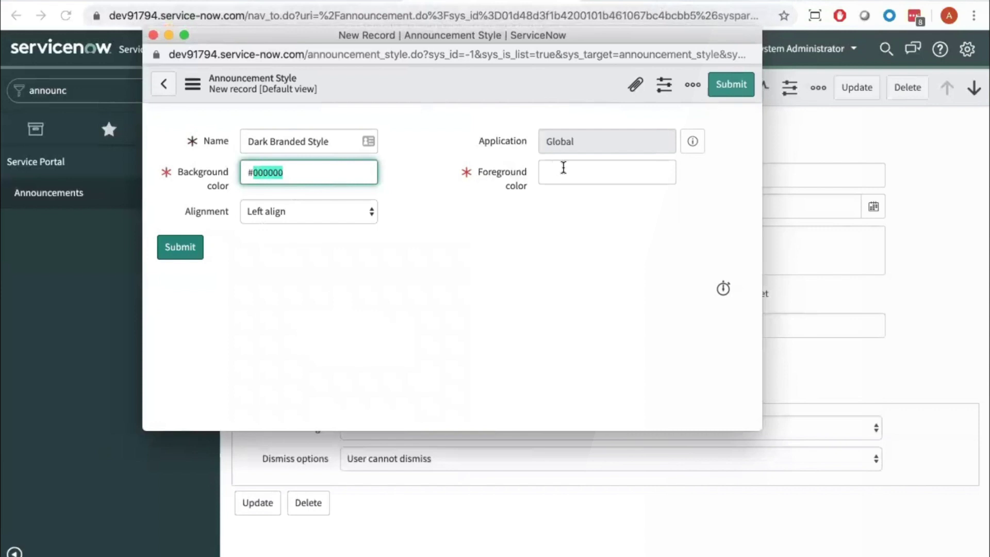
click(581, 169)
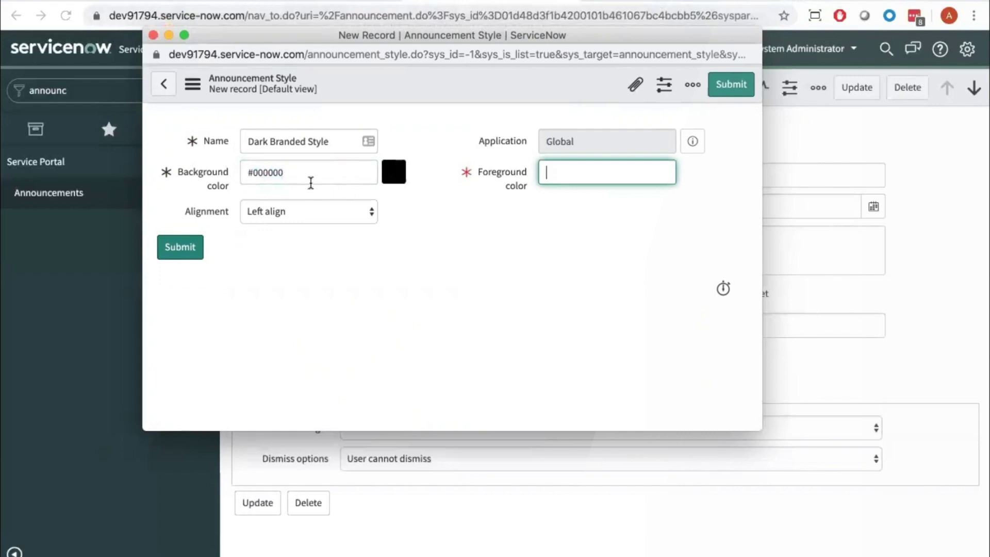
Step: Try a light grey #ddd background colour value to preview it
click(398, 170)
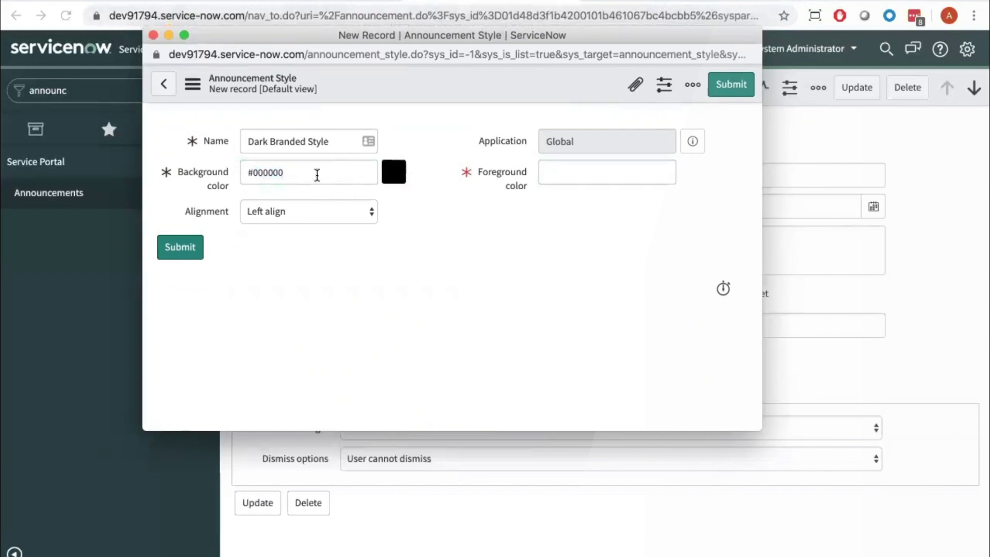
drag(283, 172, 230, 178)
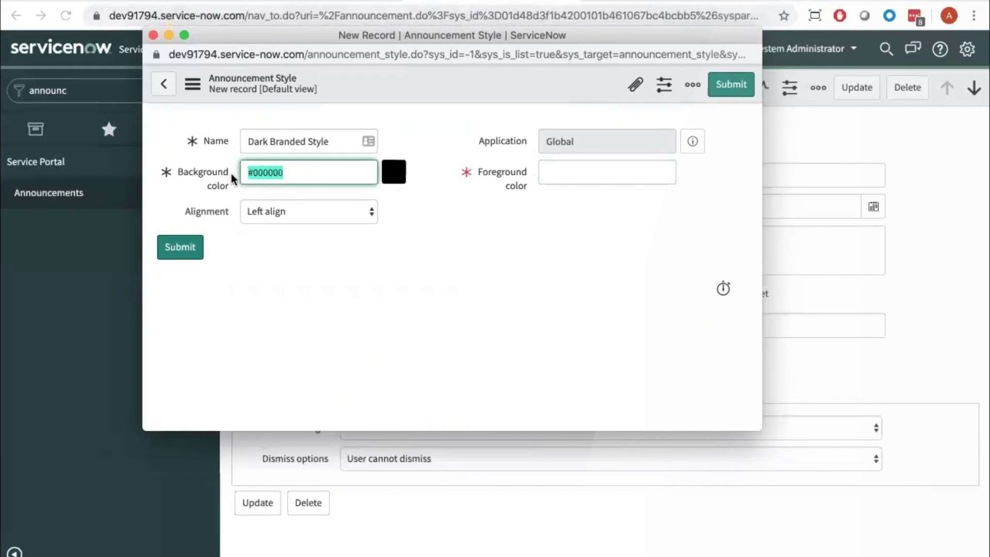
click(323, 172)
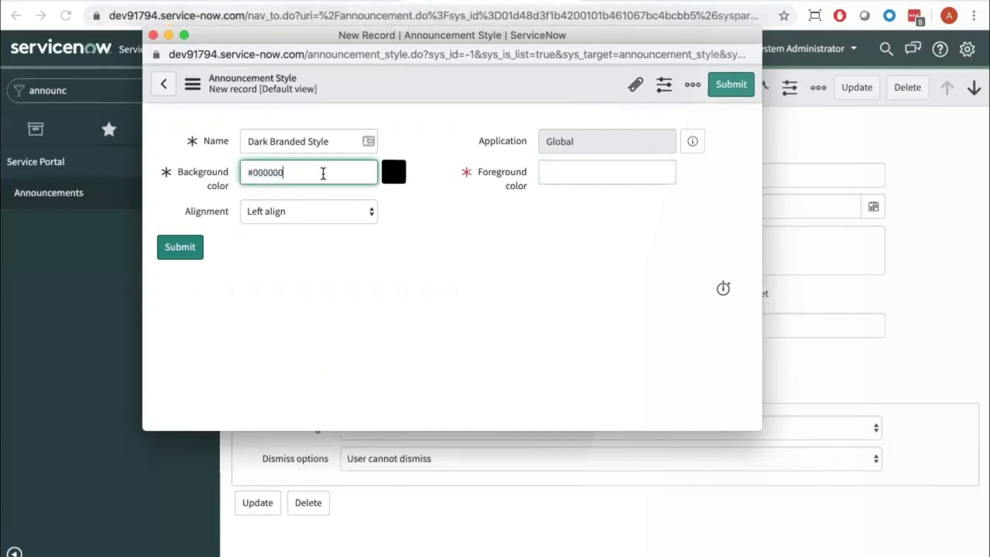
key(BackSpace)
text(5)
key(BackSpace)
key(BackSpace)
key(BackSpace)
key(BackSpace)
text(ddd)
click(455, 203)
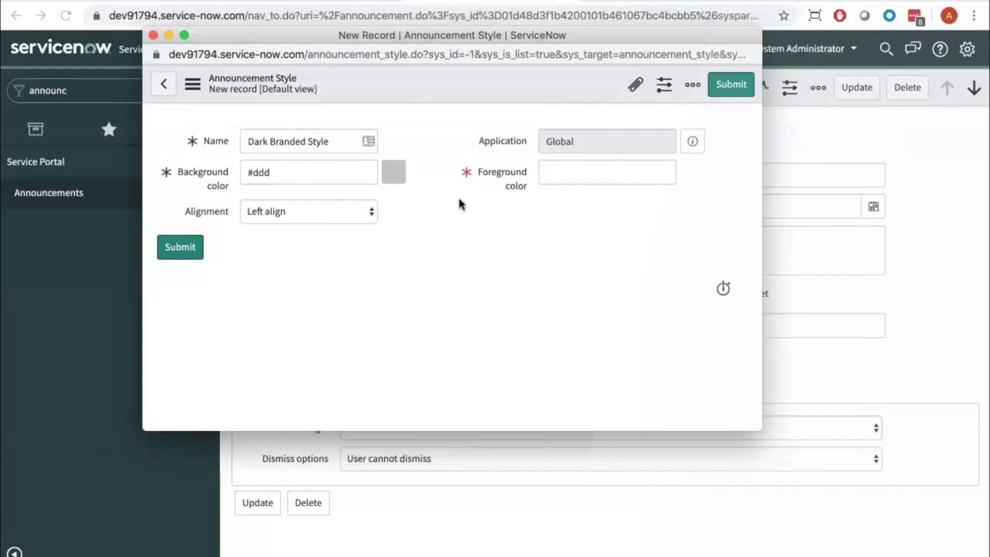
Step: Replace the grey with 000000 so the background colour is black
drag(283, 173, 252, 176)
text(000000)
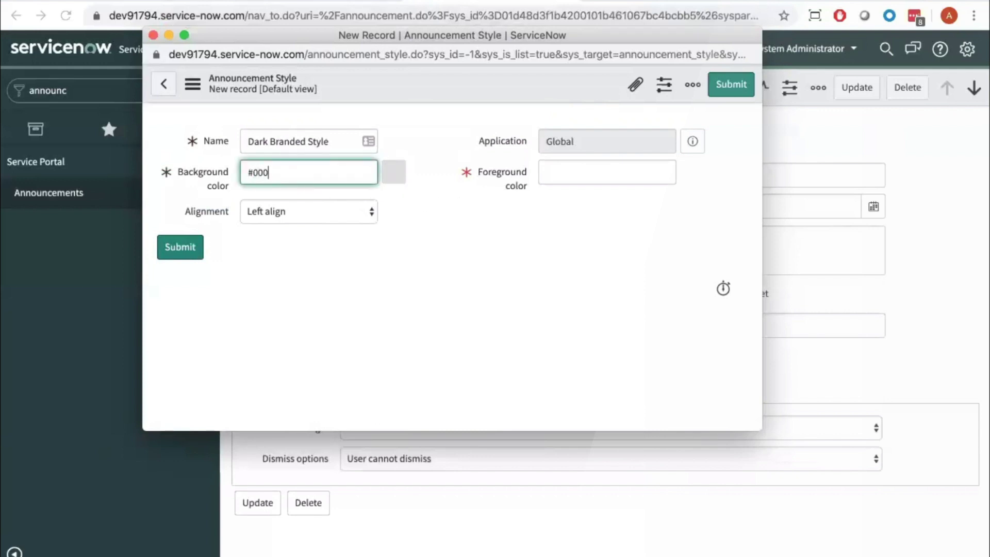
click(456, 237)
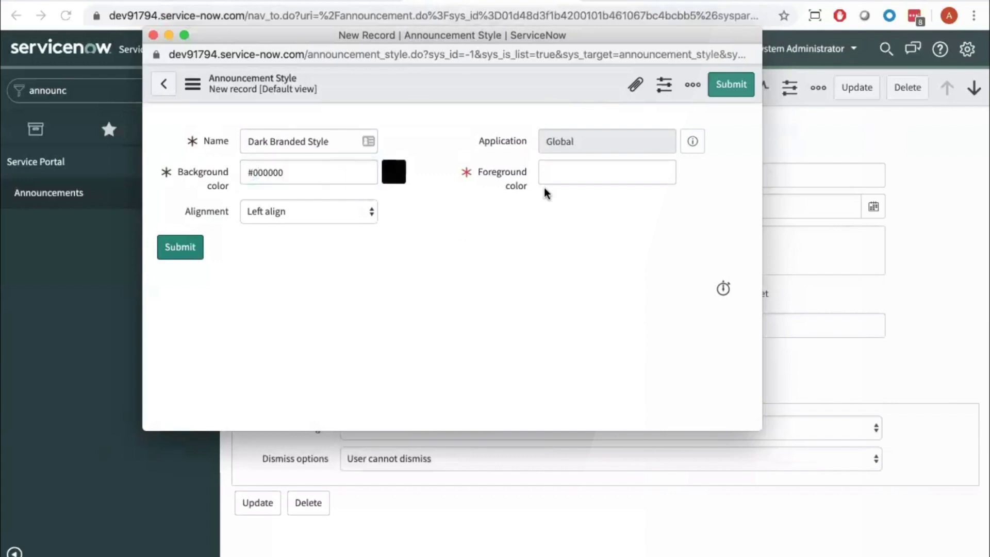
click(594, 174)
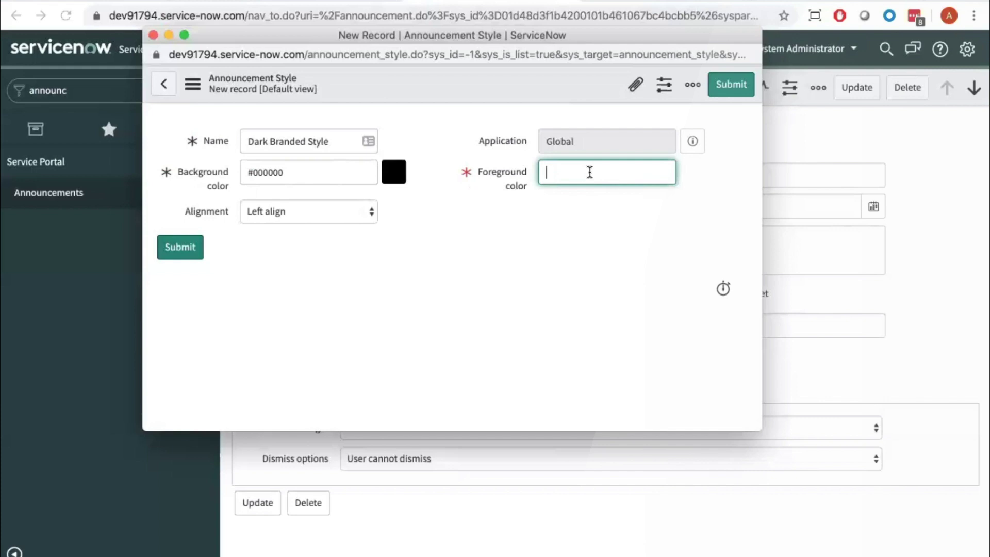
Step: Enter #ffffff as the foreground colour, removing the extra 'f' flagged as invalid
text(#fffffff)
click(743, 184)
click(583, 174)
key(BackSpace)
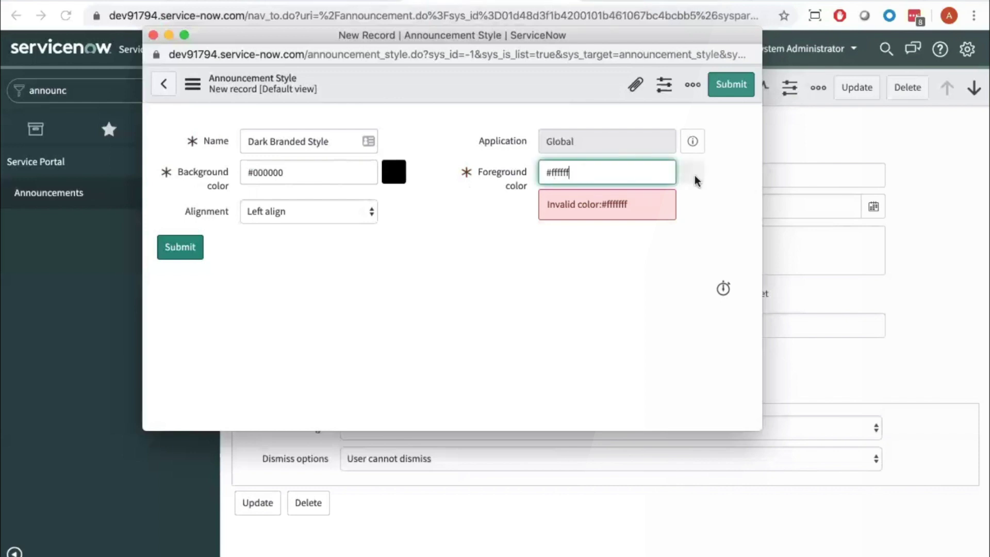
click(694, 177)
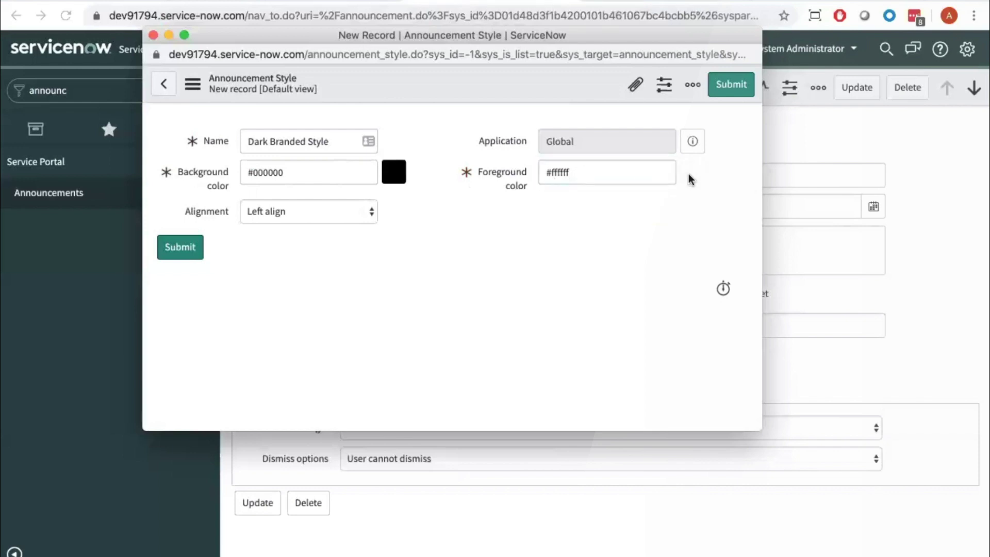
click(695, 175)
Step: Center-align Dark Branded Style, submit it, and save the announcement with it
click(330, 216)
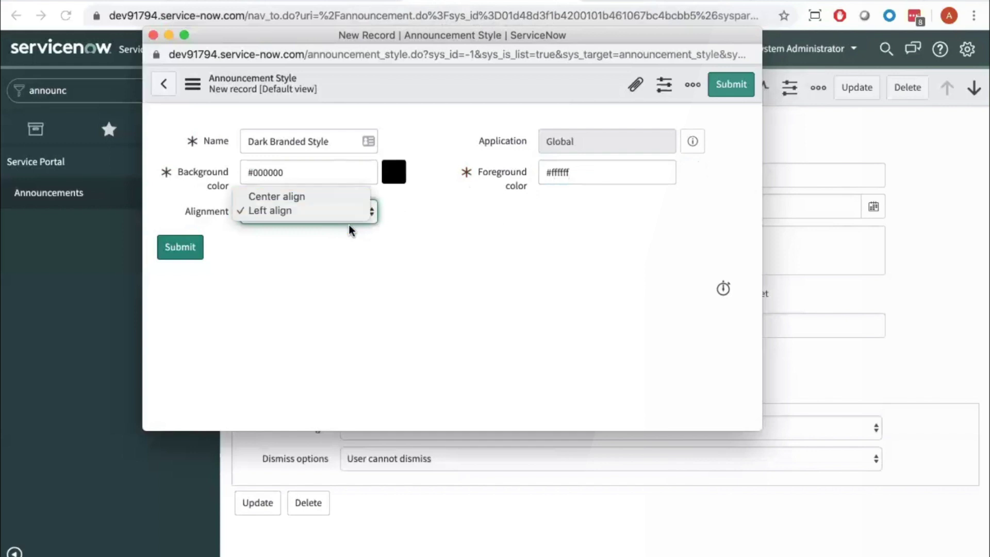
click(316, 196)
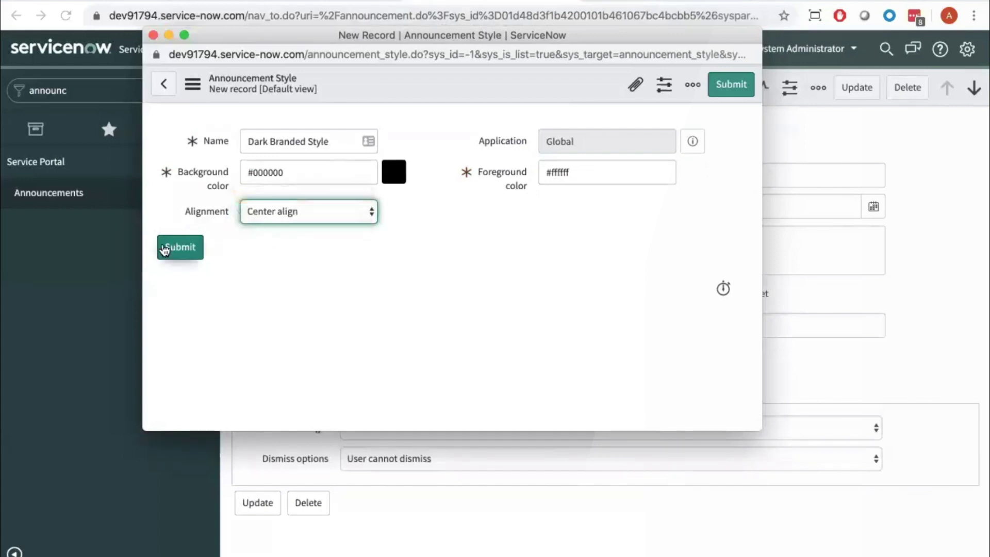
click(189, 248)
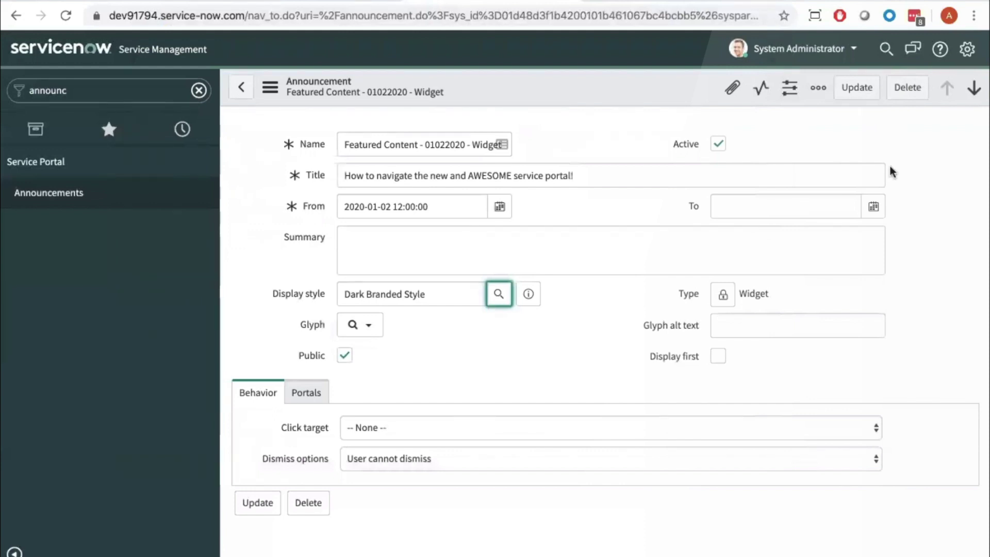
click(851, 92)
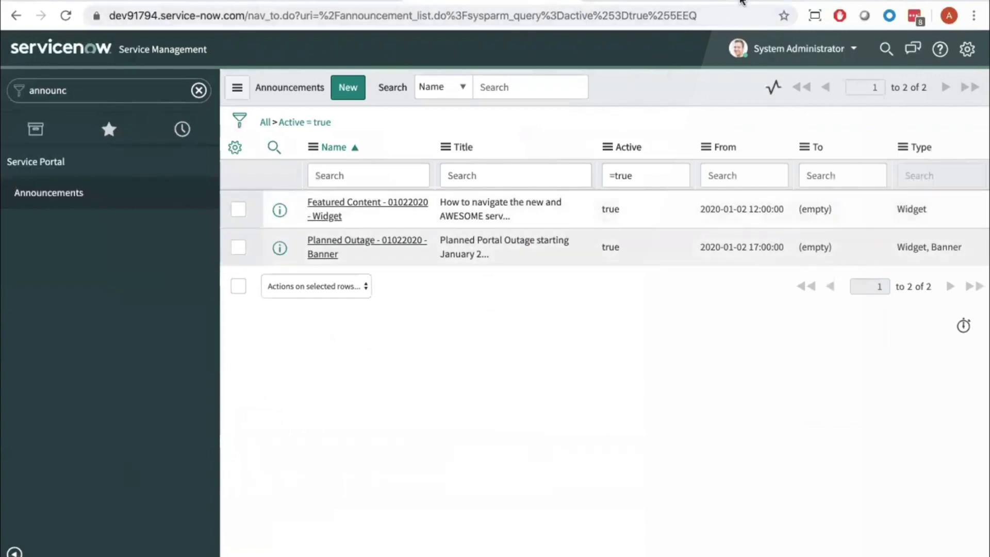
Step: Glance at the portal home page, then open the Planned Outage announcement
click(730, 1)
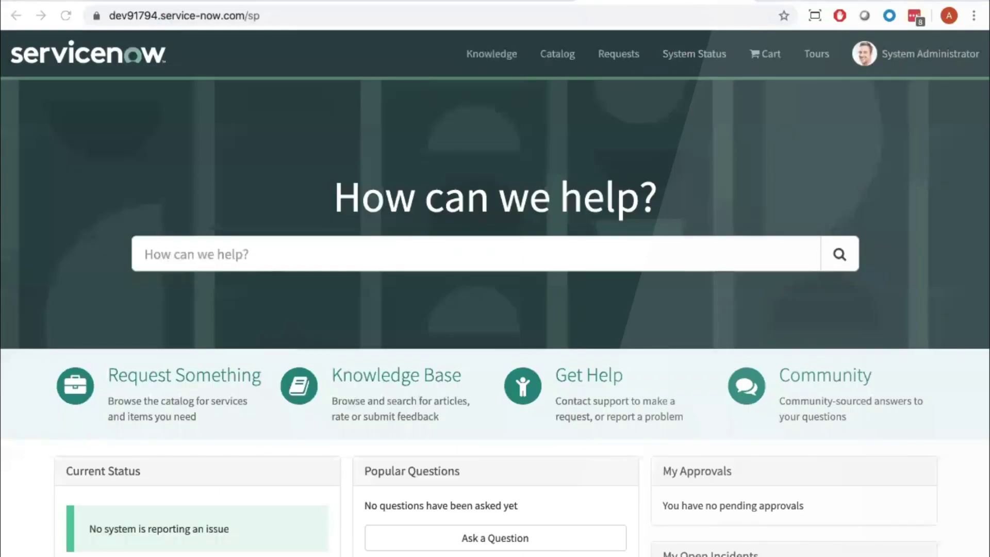
click(503, 4)
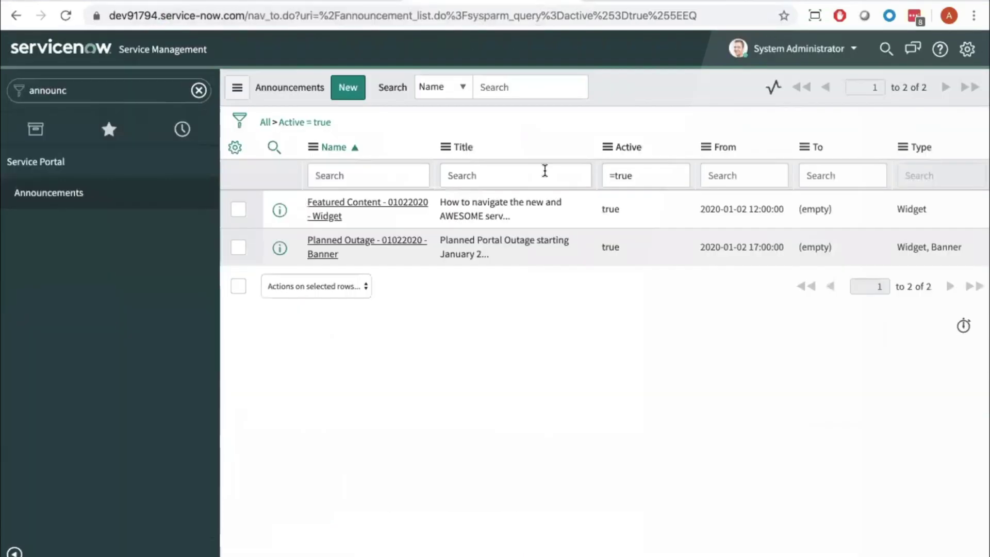
click(361, 241)
Step: Set Planned Outage's Dismiss options to User cannot dismiss and return to the list
scroll(453, 379, down, 3)
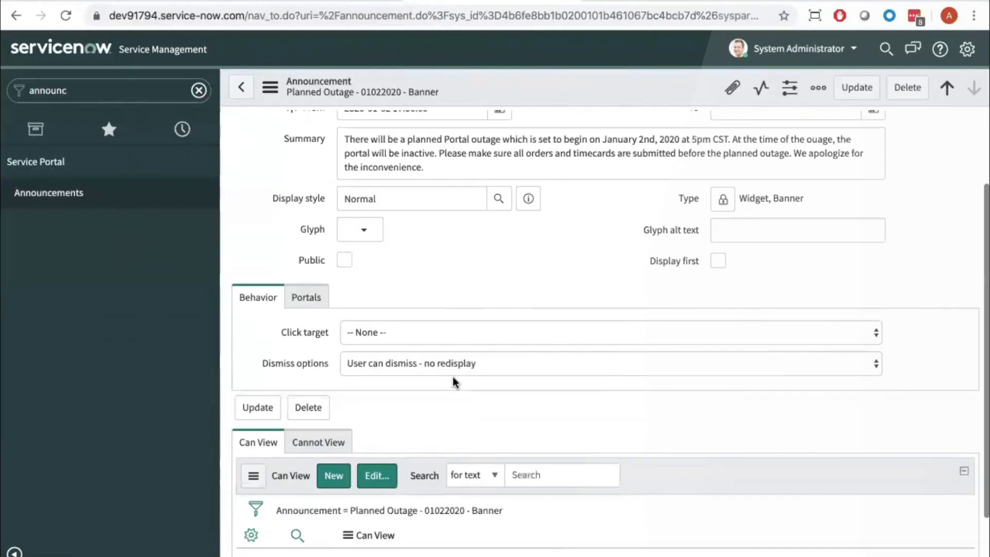
click(494, 302)
click(493, 333)
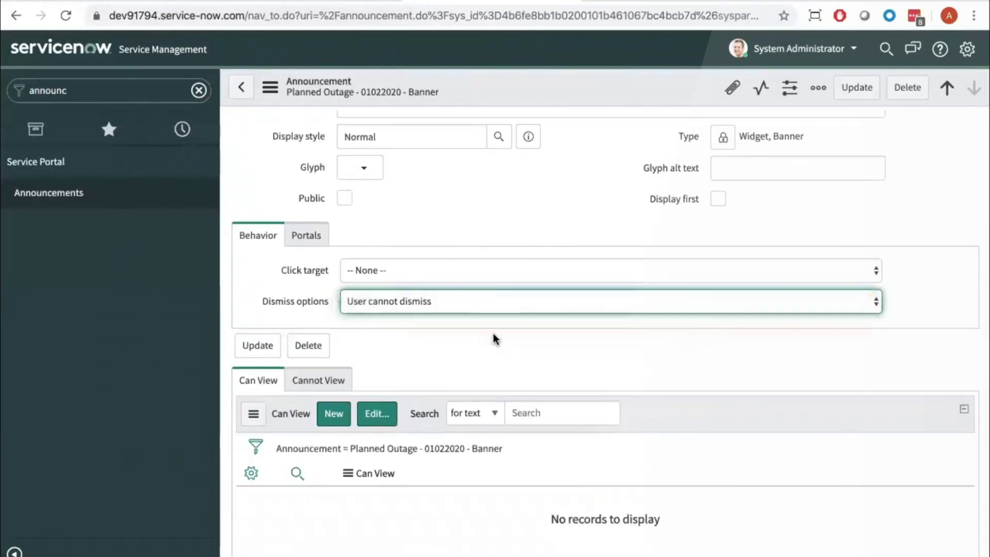
scroll(529, 344, up, 3)
scroll(309, 205, left, 5)
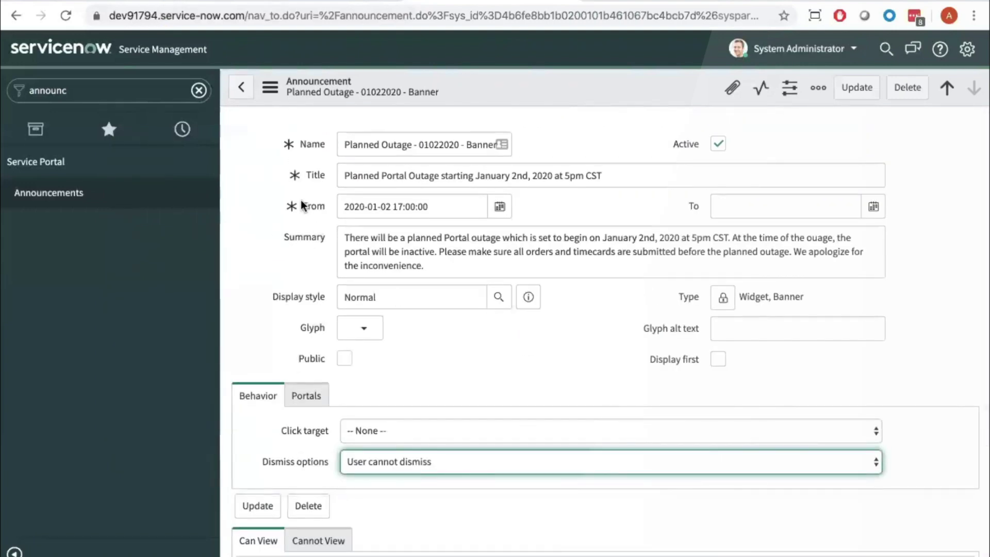
click(585, 184)
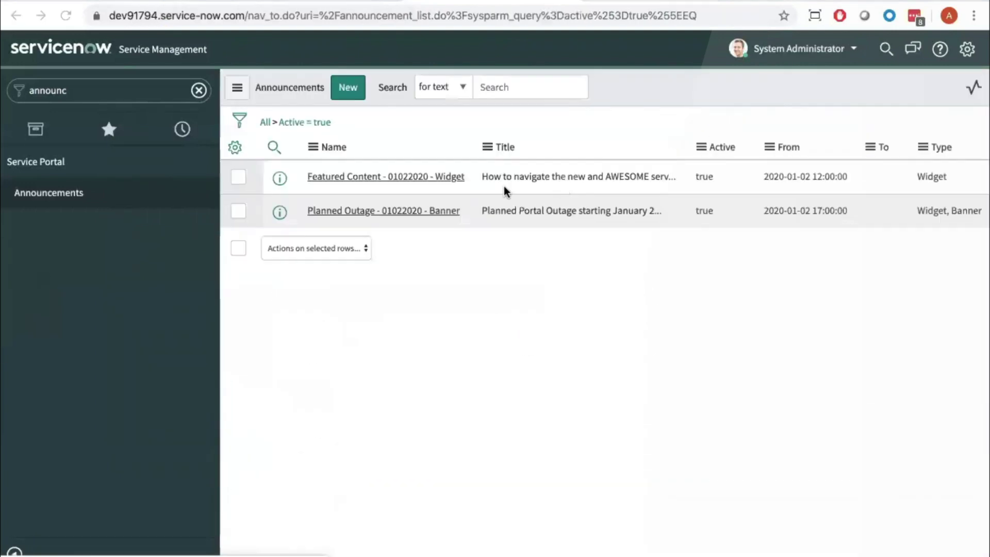
Step: Add Banner alongside Widget in the Featured Content announcement's Type list
click(392, 207)
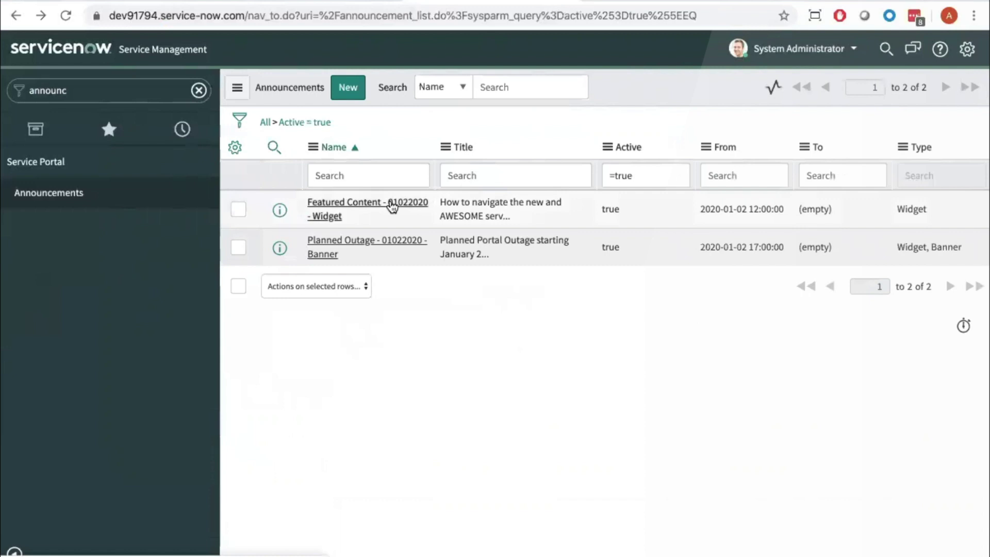
click(714, 296)
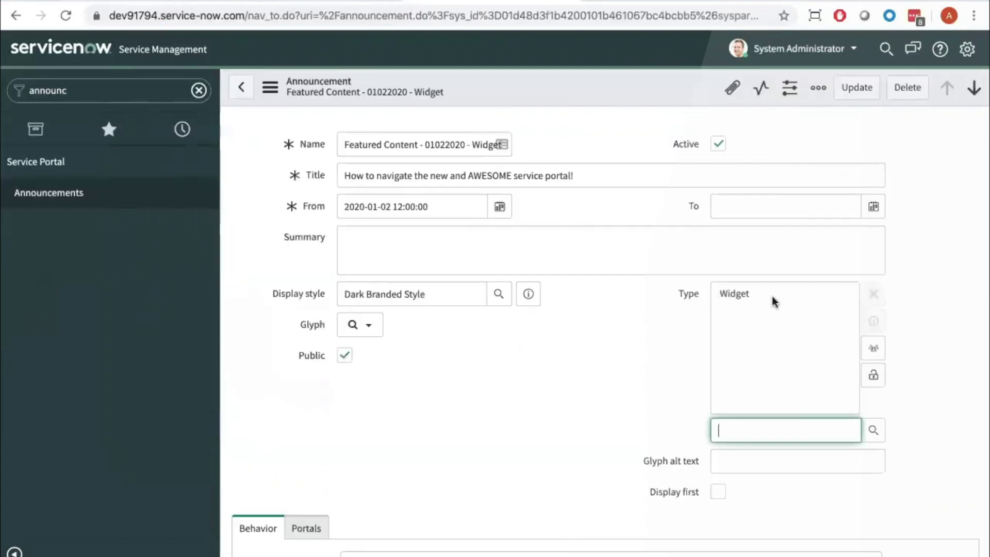
text(b)
click(772, 444)
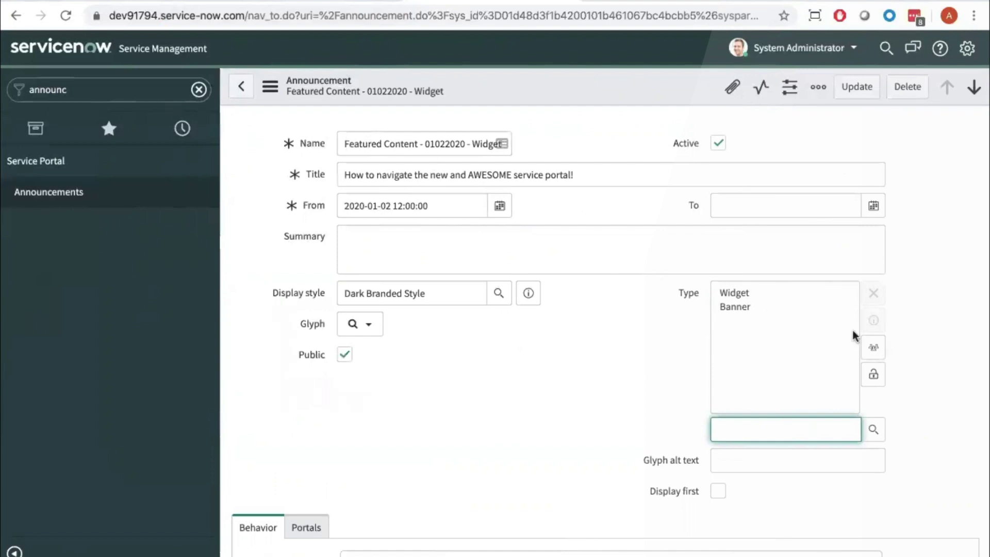
click(873, 375)
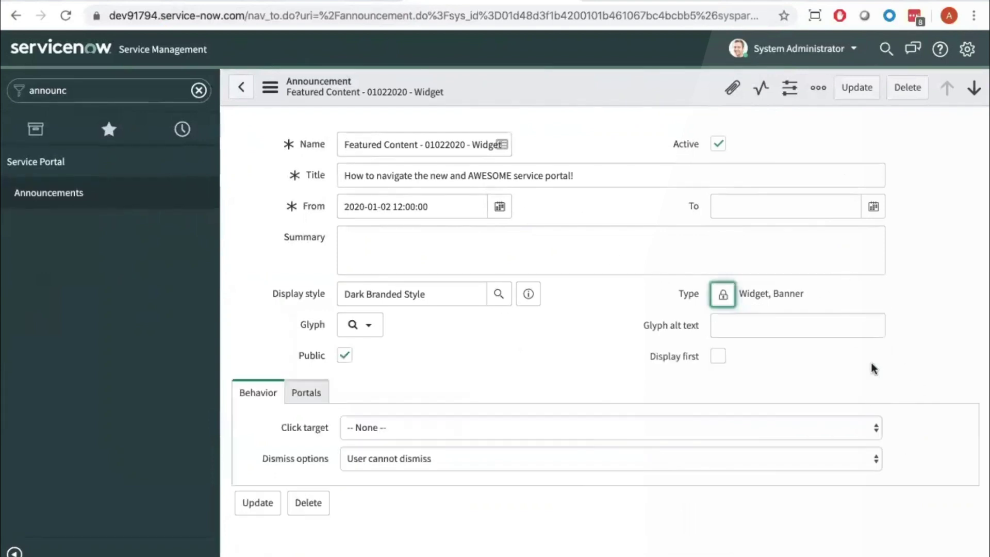
scroll(296, 293, down, 1)
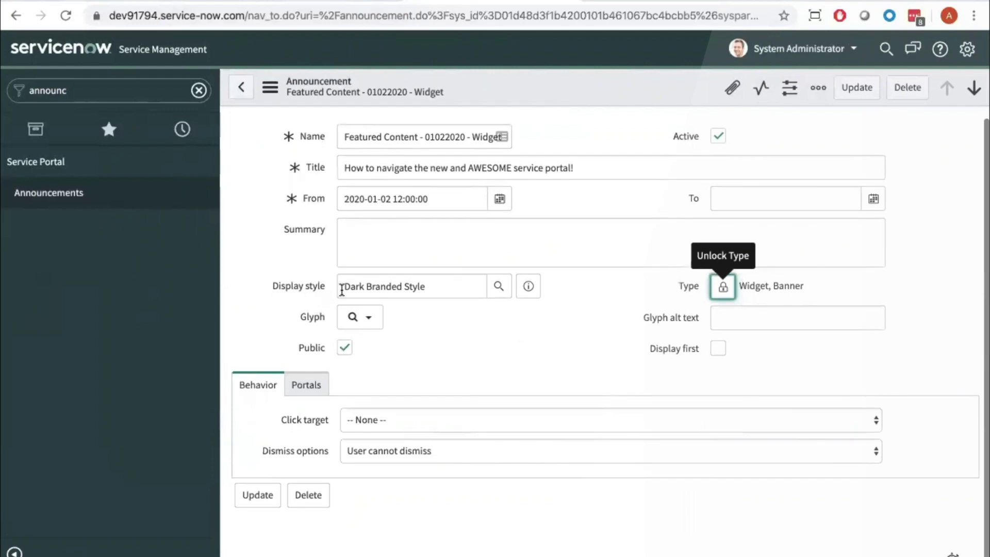
click(599, 4)
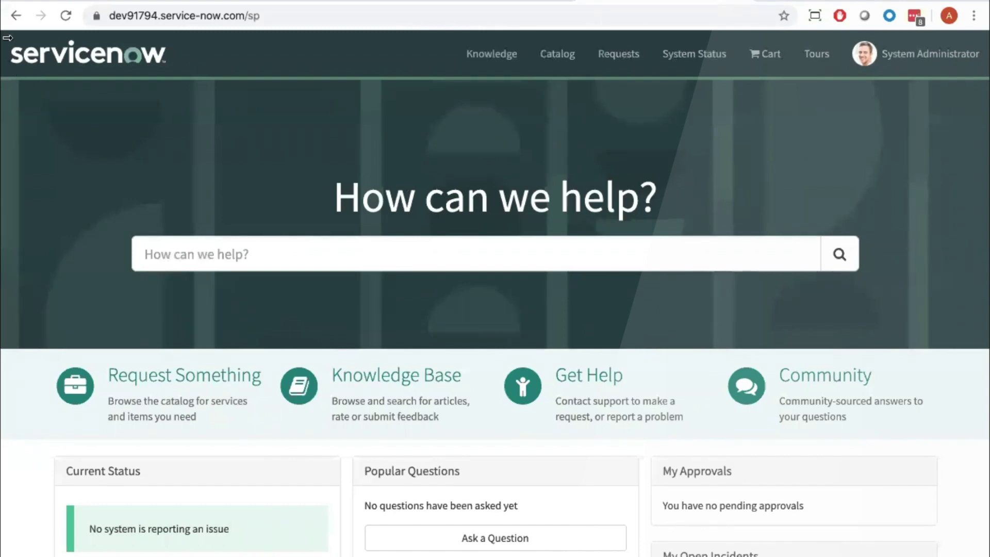
Step: Tick Use Display Style in the News! widget's instance options and save
scroll(245, 189, down, 5)
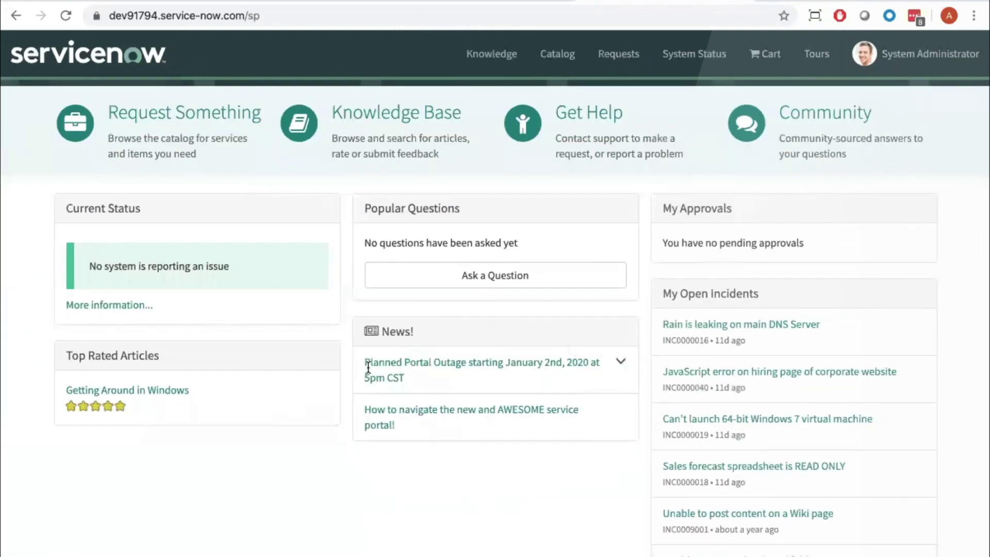
scroll(364, 382, up, 1)
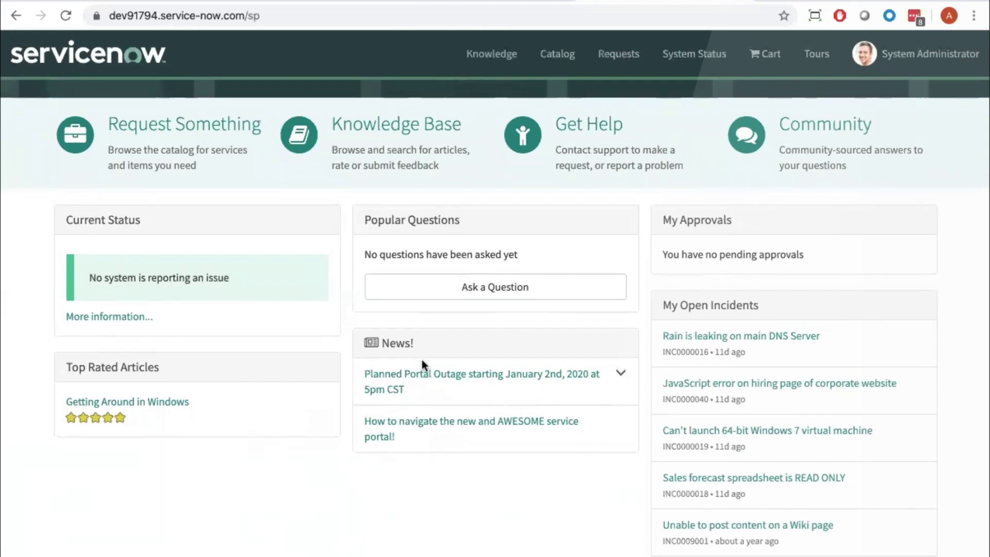
ctrl+right_click(460, 343)
click(491, 215)
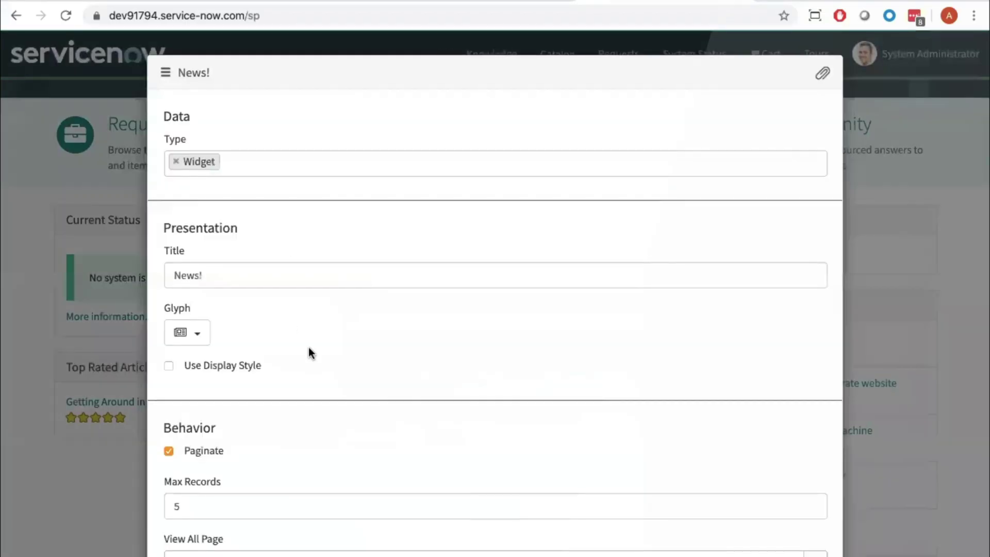
scroll(308, 350, down, 1)
click(199, 326)
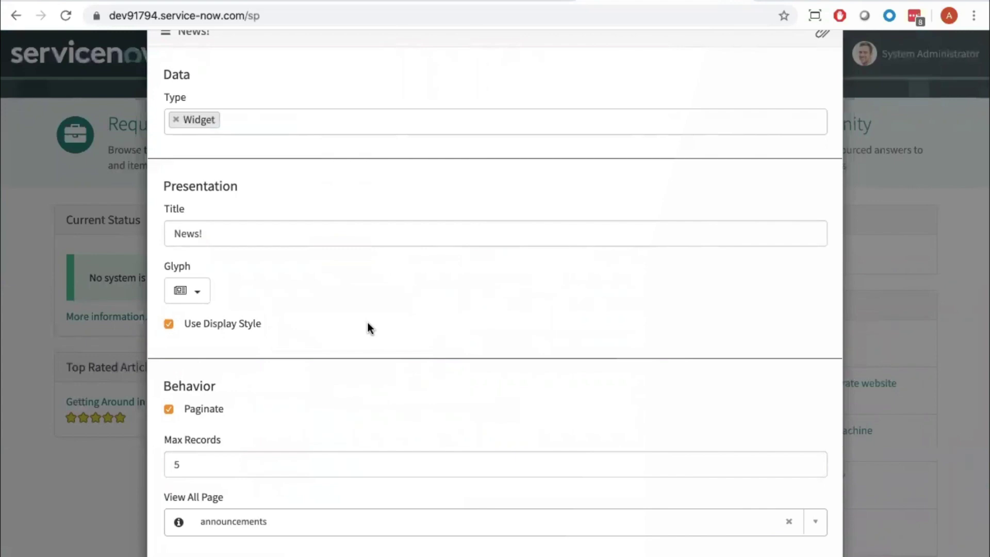
key(Return)
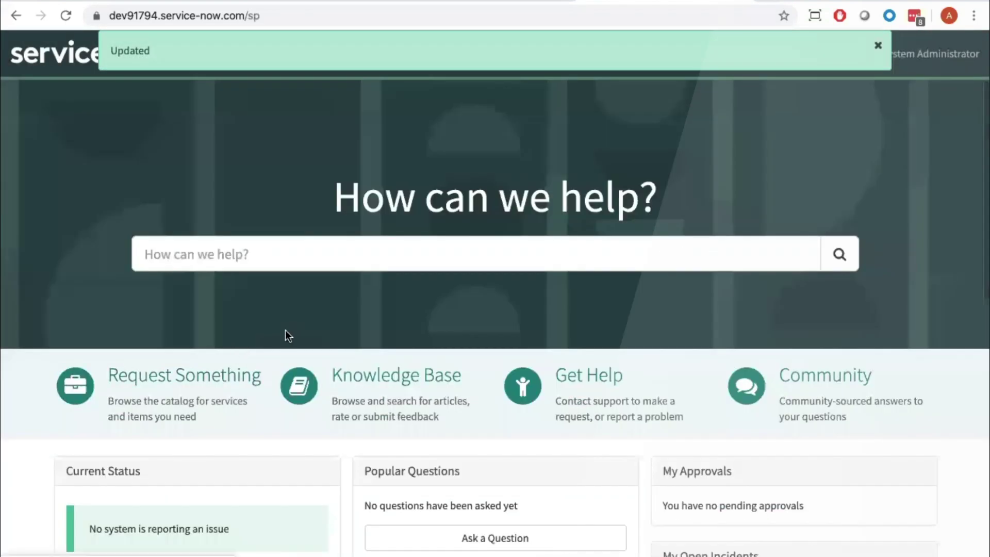
scroll(285, 332, down, 6)
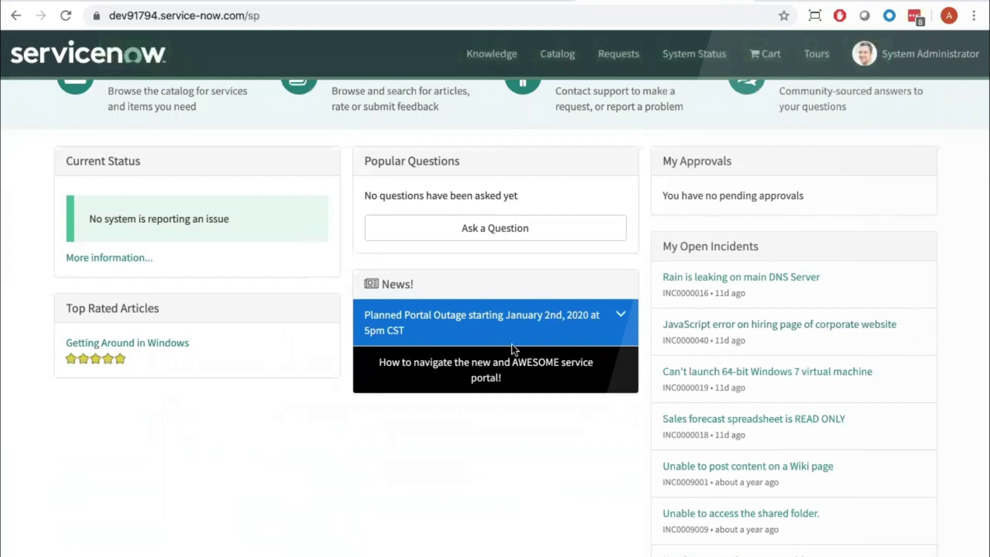
Step: Turn off Use Display Style in the News widget's instance options
ctrl+right_click(567, 330)
click(583, 120)
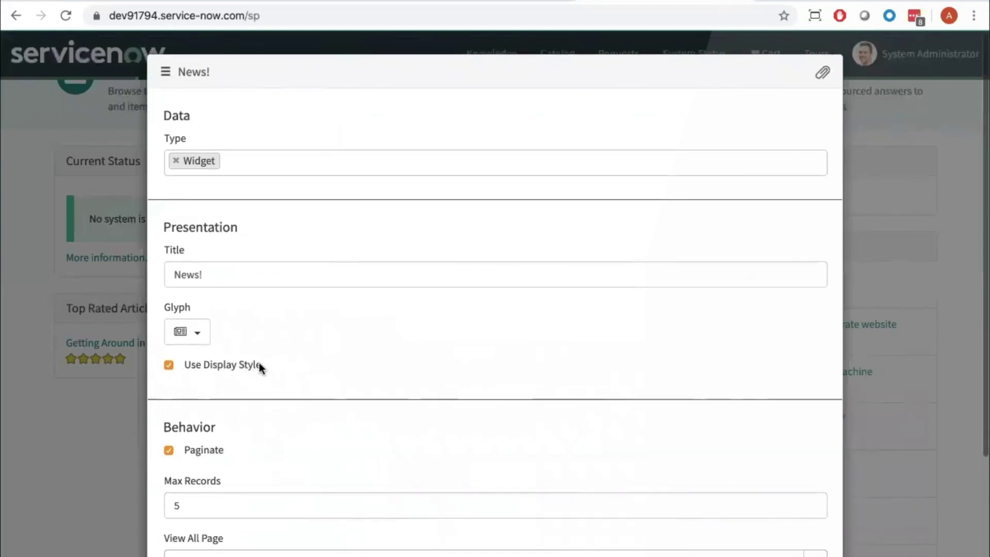
drag(261, 364, 163, 366)
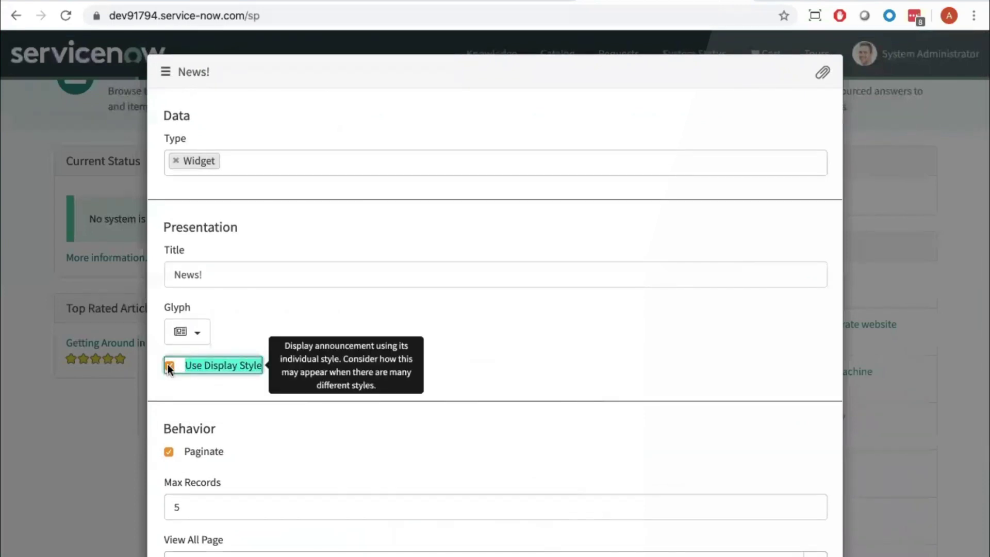
click(168, 364)
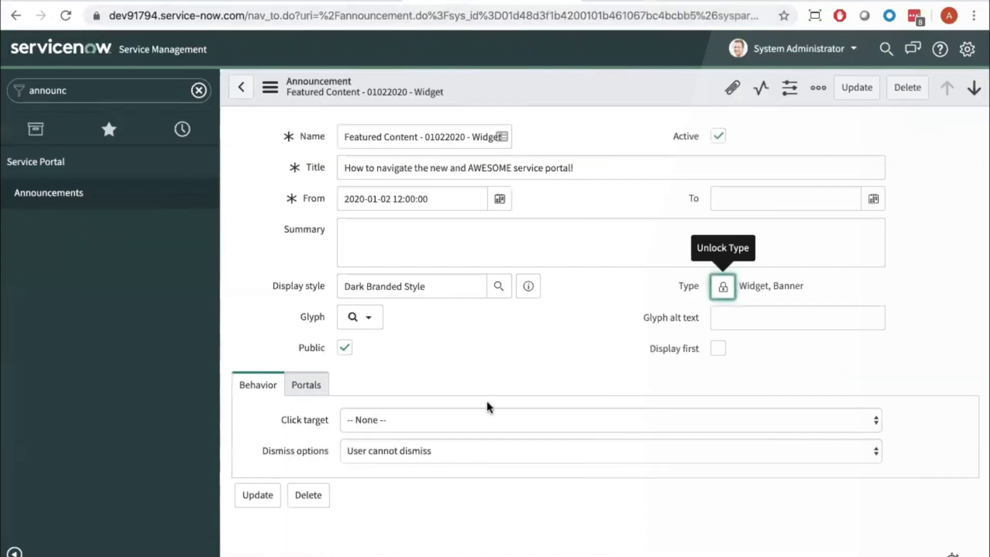
scroll(464, 412, down, 1)
Step: Update the Featured Content announcement and check its black banner atop the portal
click(858, 85)
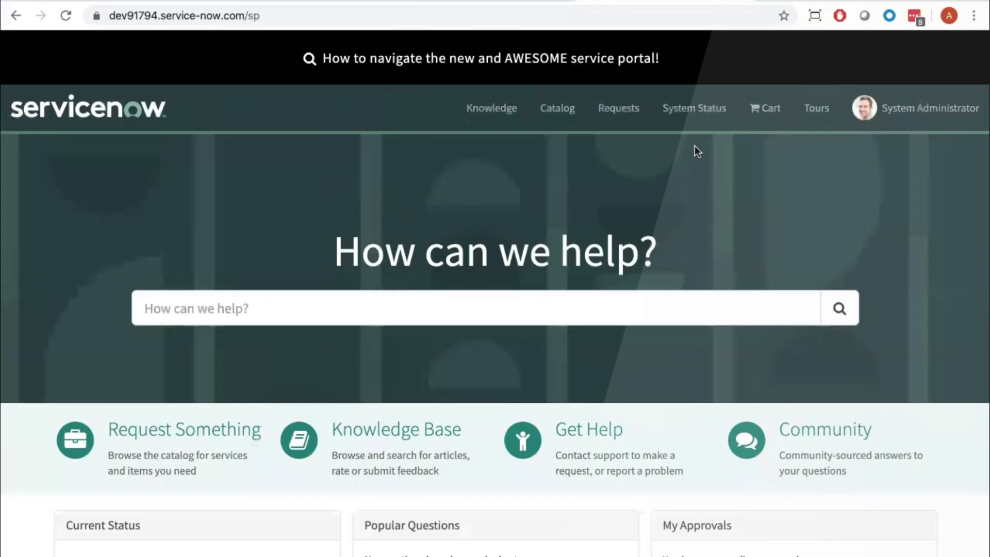
drag(313, 58, 705, 60)
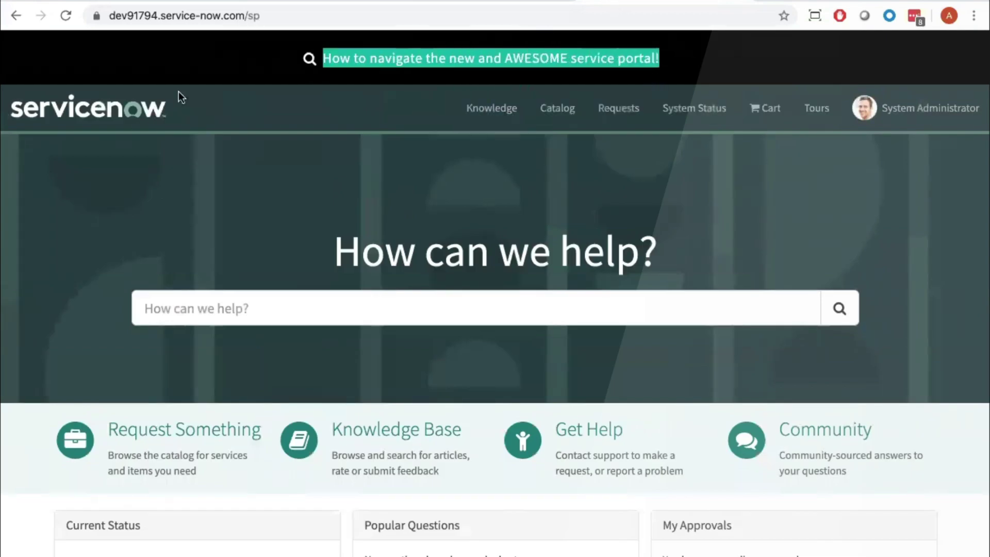